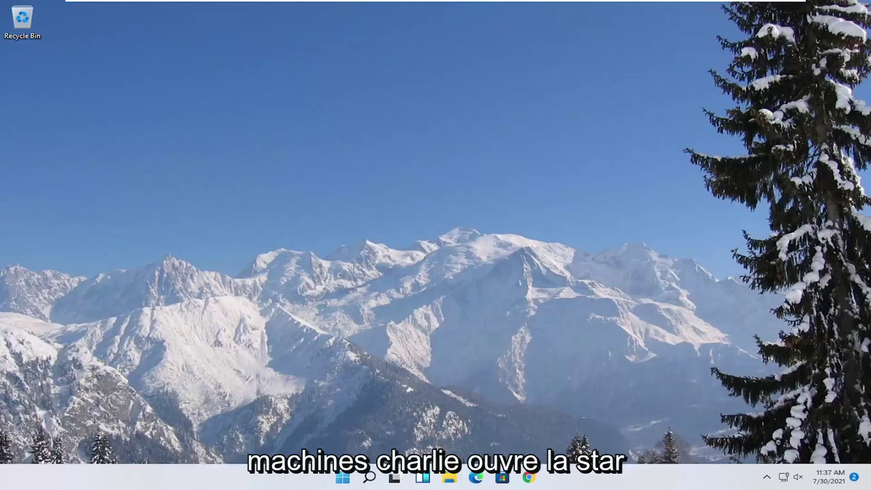
Launch dxdiag, allow digital signature checking, and review the Display tab's driver information.
{"action": "left_click", "coordinate": [343, 478]}
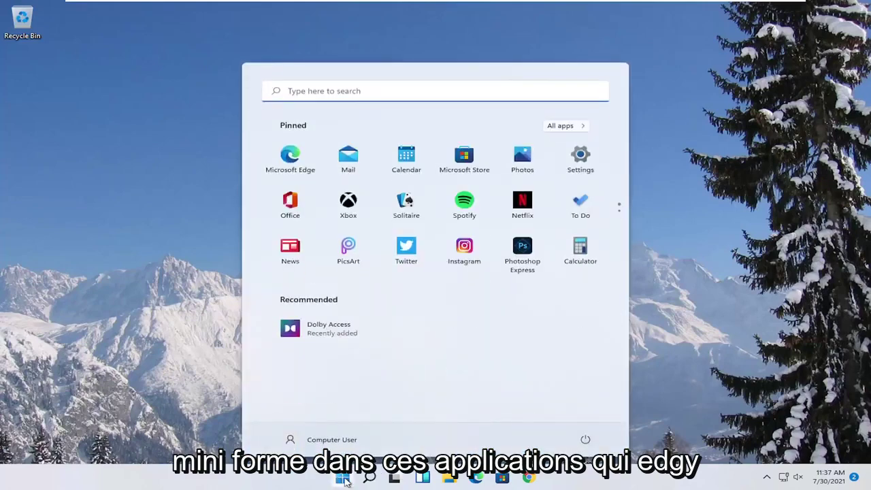
{"action": "type", "text": "dxdi"}
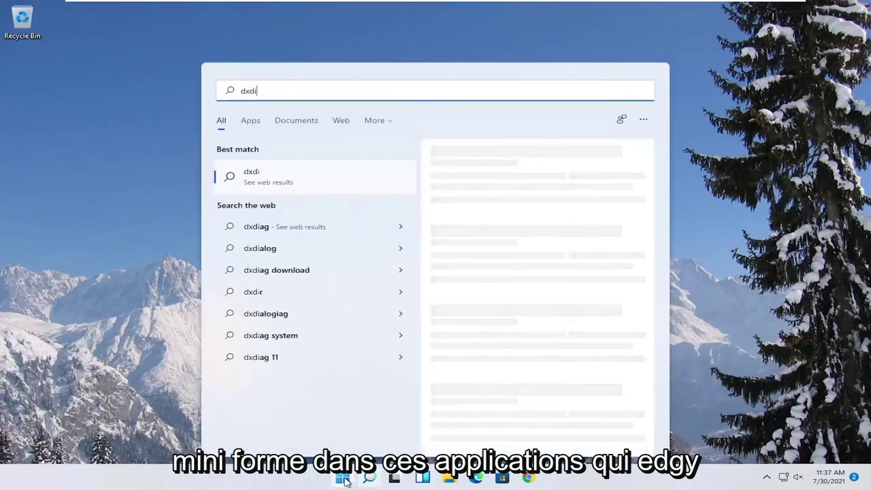
{"action": "type", "text": "ag"}
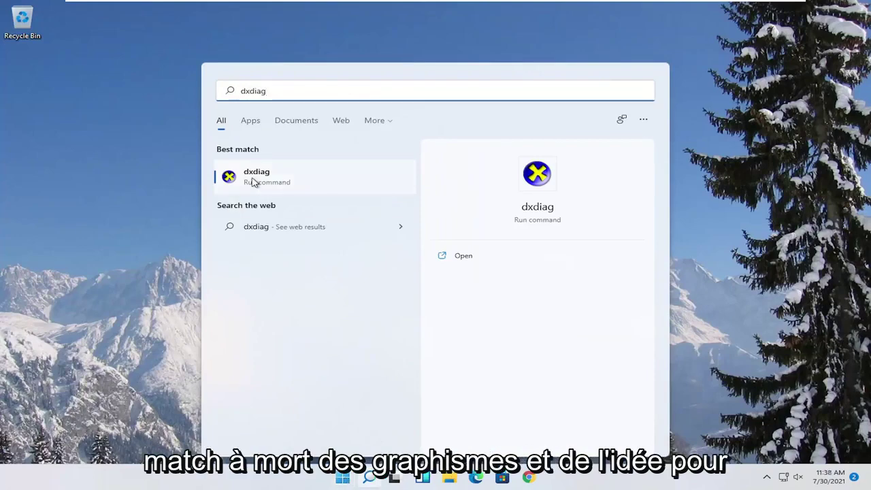
{"action": "left_click", "coordinate": [253, 178]}
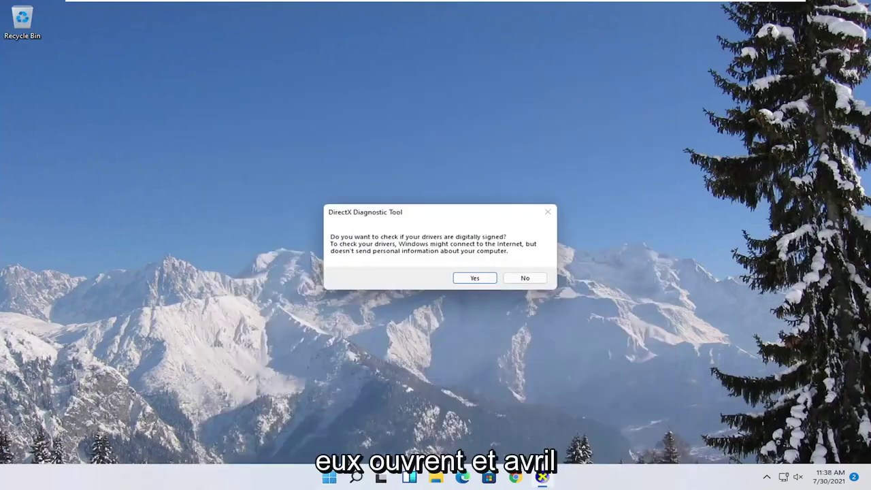
{"action": "left_click", "coordinate": [470, 282]}
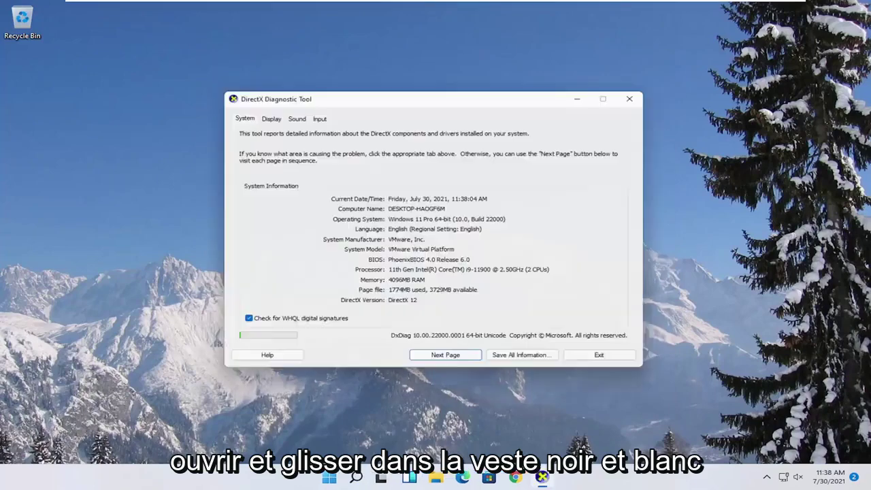
{"action": "left_click", "coordinate": [269, 115]}
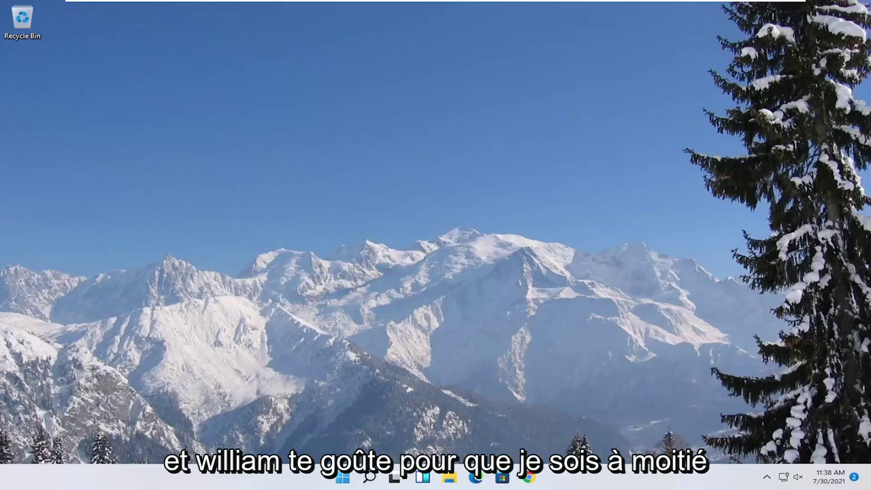
Set Performance Options visual effects to 'Adjust for best performance' and apply with OK.
{"action": "left_click", "coordinate": [368, 479]}
{"action": "type", "text": "adjust"}
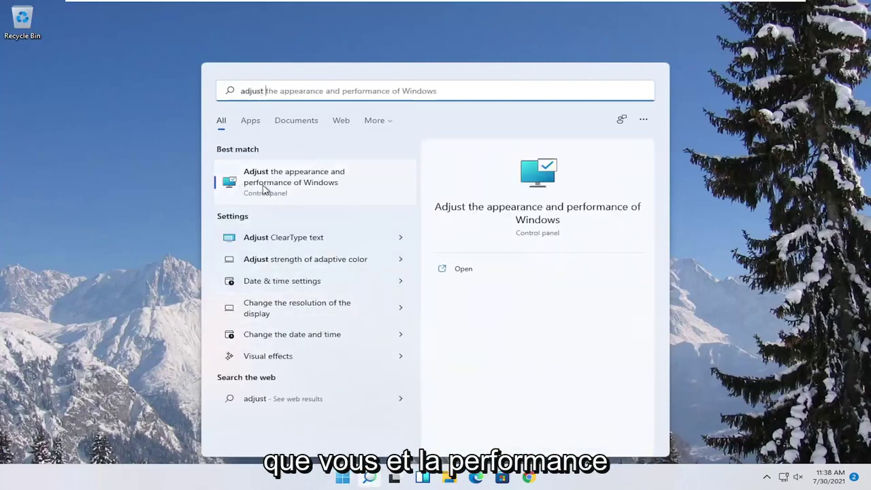
{"action": "left_click", "coordinate": [294, 188]}
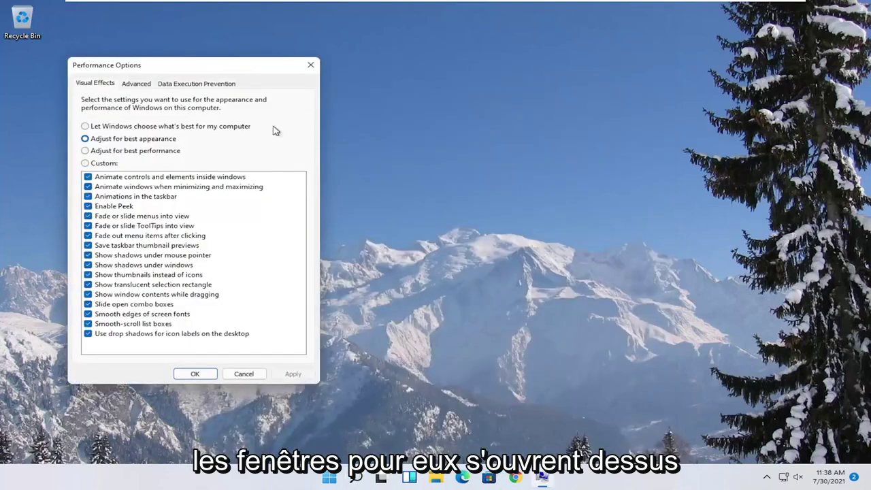
{"action": "left_click_drag", "start_coordinate": [346, 64], "coordinate": [399, 72]}
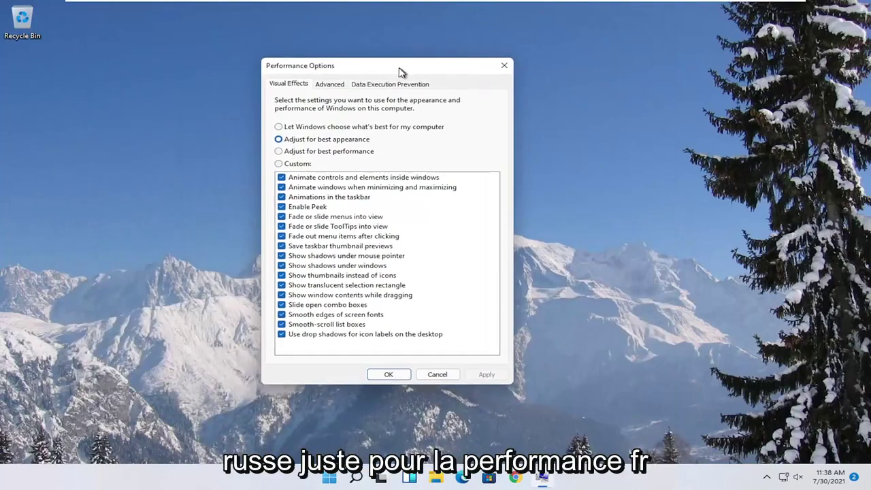
{"action": "left_click", "coordinate": [304, 151]}
{"action": "left_click", "coordinate": [487, 374]}
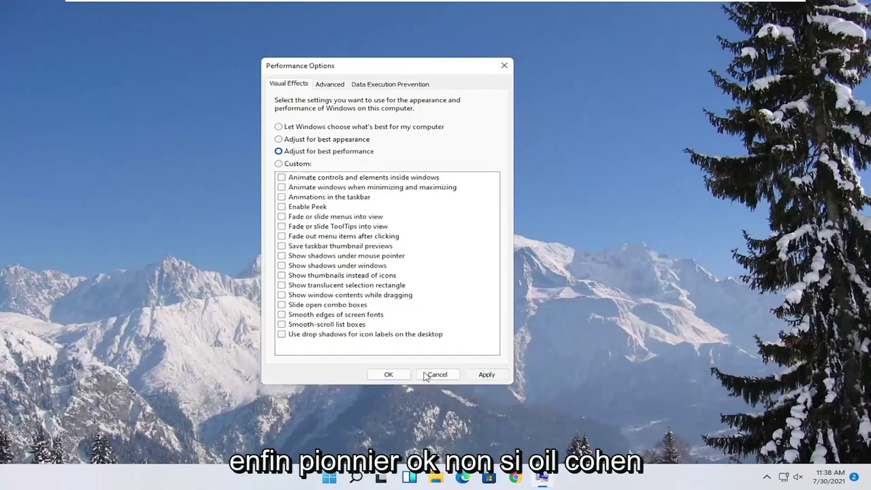
{"action": "left_click", "coordinate": [389, 374]}
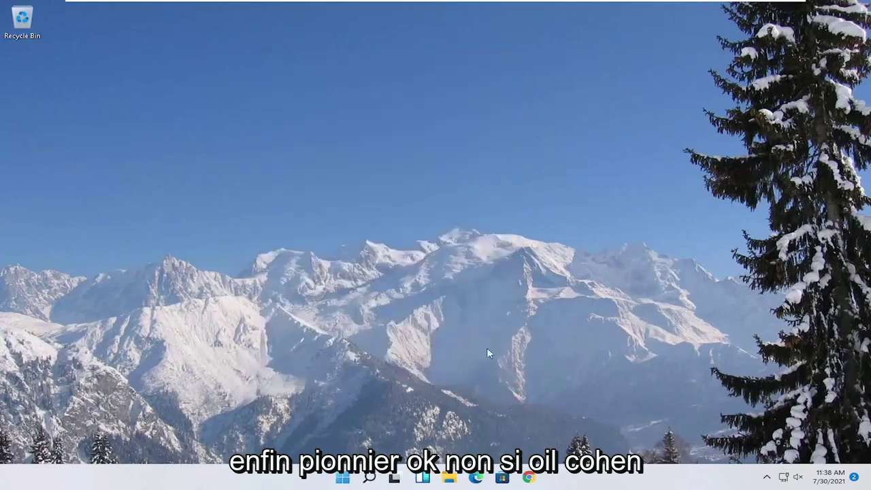
Open Game Mode settings via search and go to the per-app Graphics list.
{"action": "left_click", "coordinate": [369, 479]}
{"action": "type", "text": "game "}
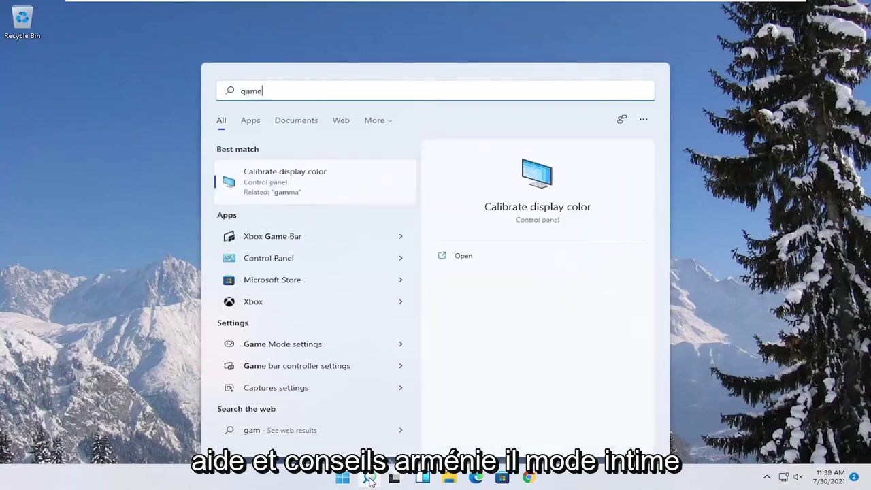
{"action": "type", "text": "mode"}
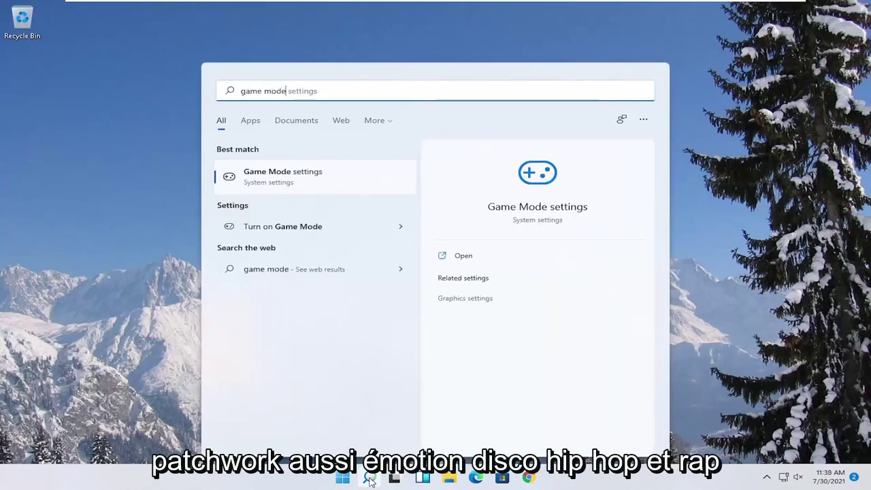
{"action": "left_click", "coordinate": [272, 177]}
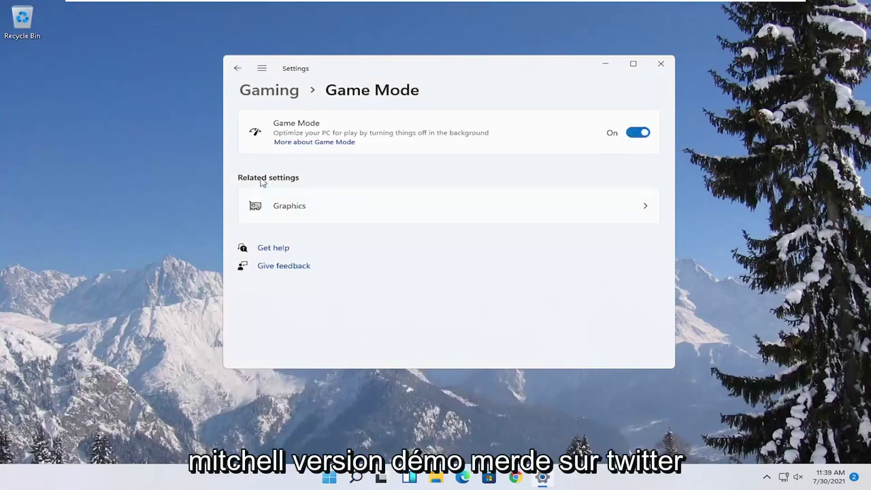
{"action": "left_click", "coordinate": [300, 217]}
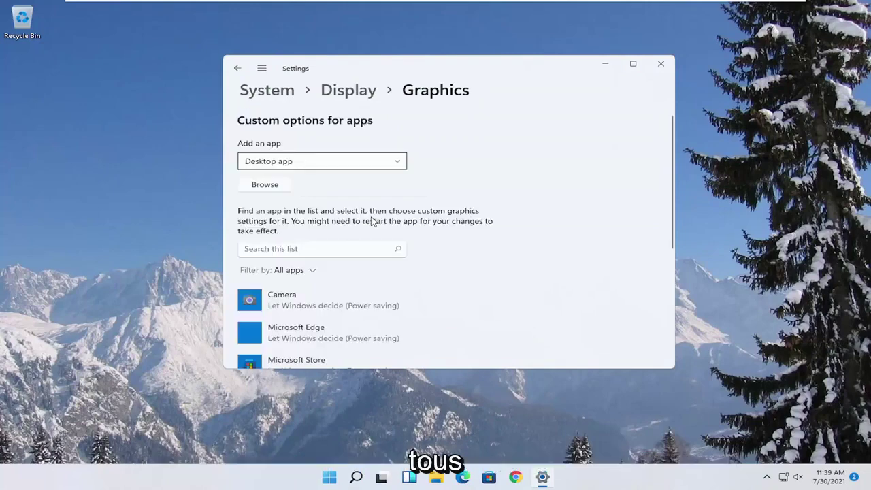
{"action": "scroll", "coordinate": [365, 268], "scroll_direction": "down", "scroll_amount": 3}
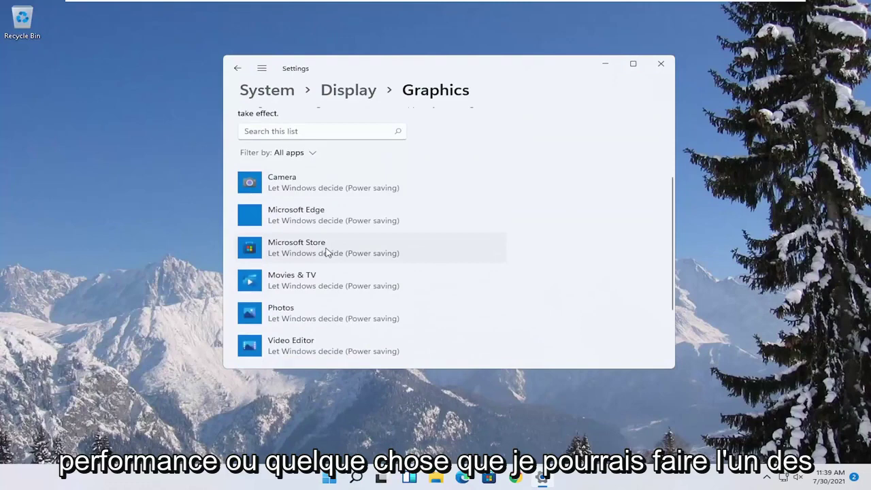
Set Microsoft Store's graphics preference to High performance, save it, and recheck it.
{"action": "left_click", "coordinate": [331, 253]}
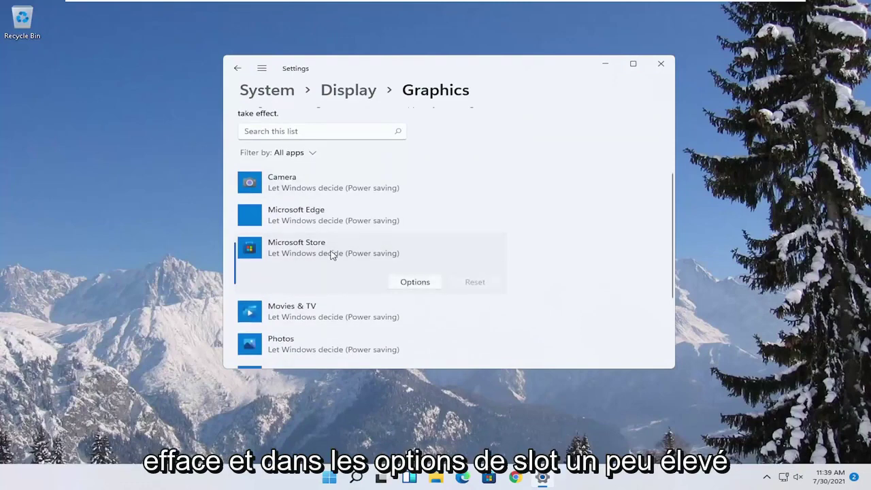
{"action": "left_click", "coordinate": [418, 284]}
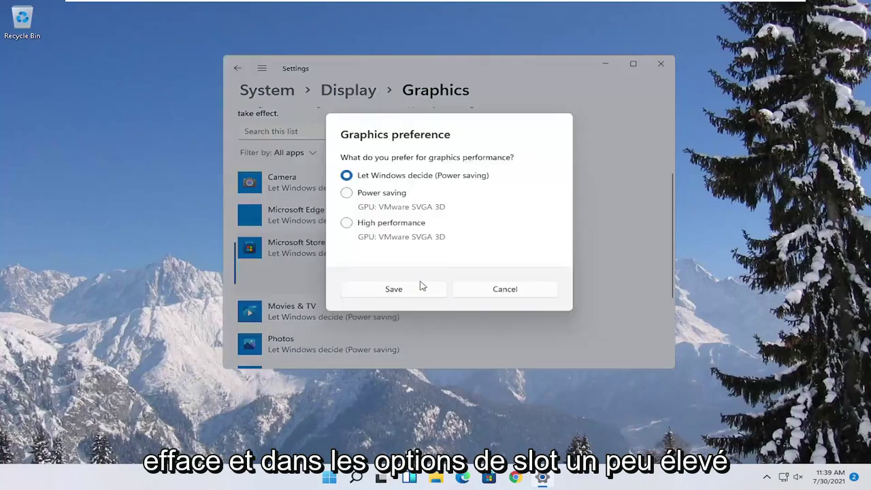
{"action": "left_click", "coordinate": [353, 232]}
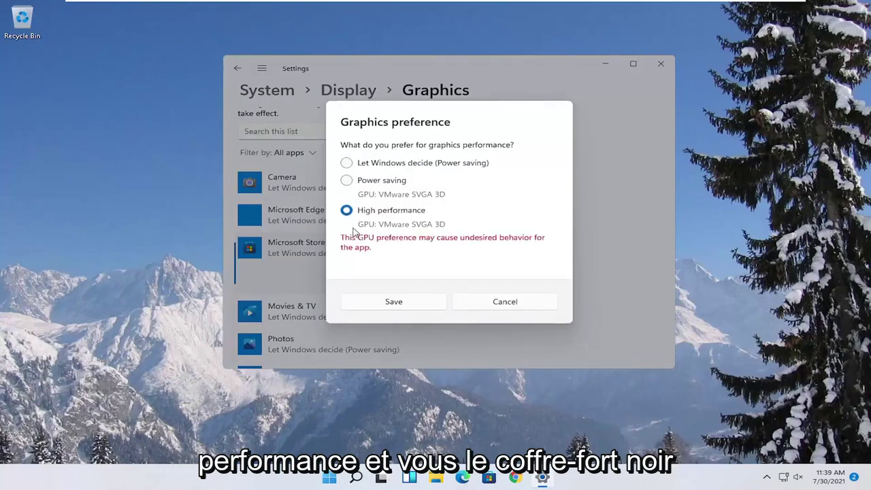
{"action": "left_click", "coordinate": [394, 303]}
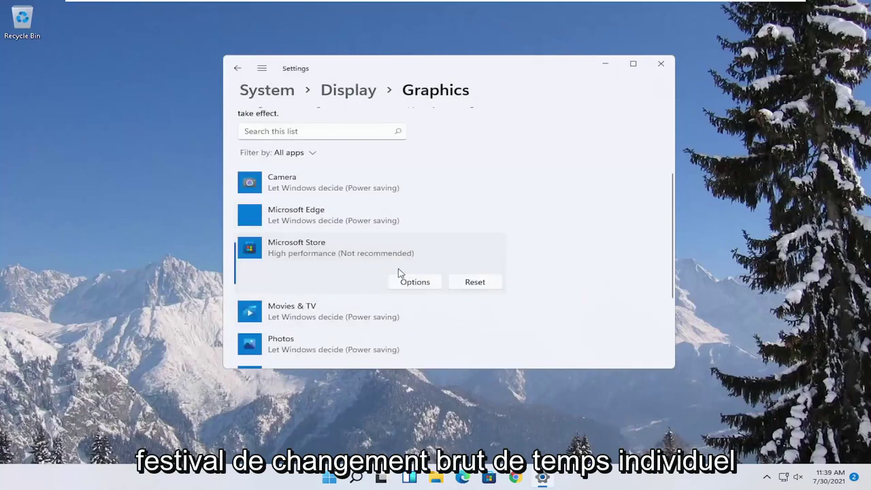
{"action": "left_click", "coordinate": [409, 282]}
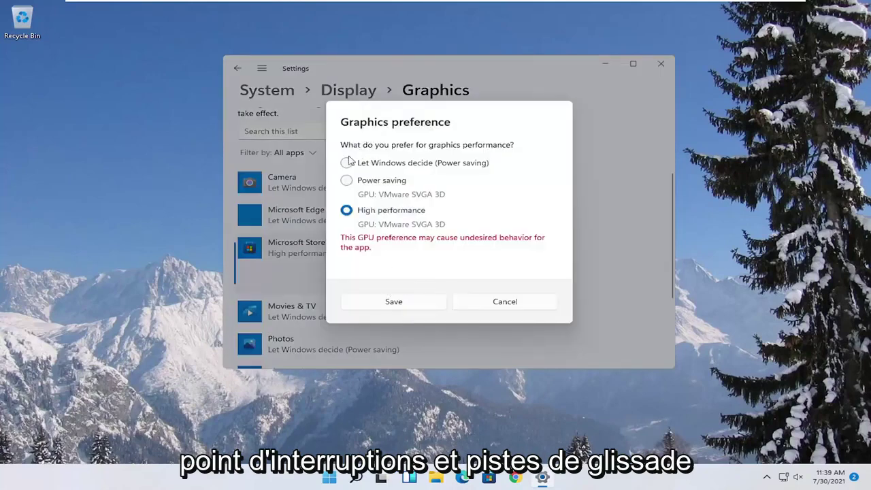
{"action": "left_click", "coordinate": [516, 303]}
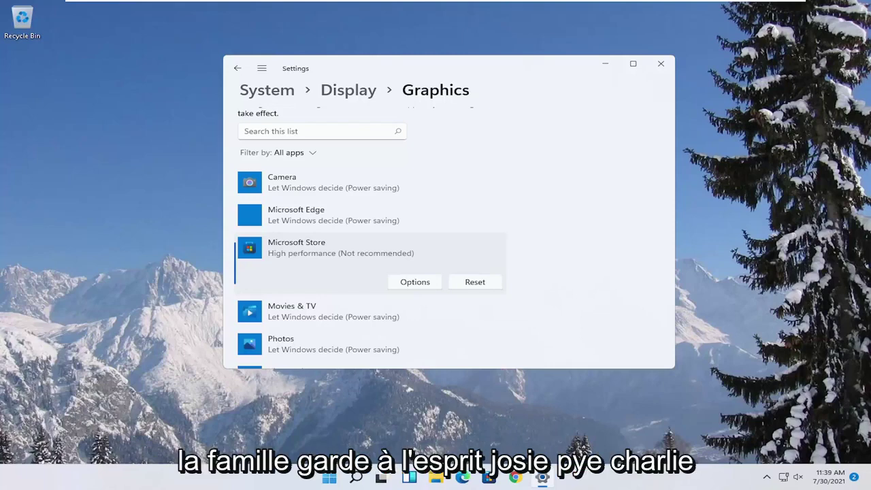
Close Settings and open Task Manager's Startup tab from the Start right-click menu.
{"action": "left_click", "coordinate": [661, 64]}
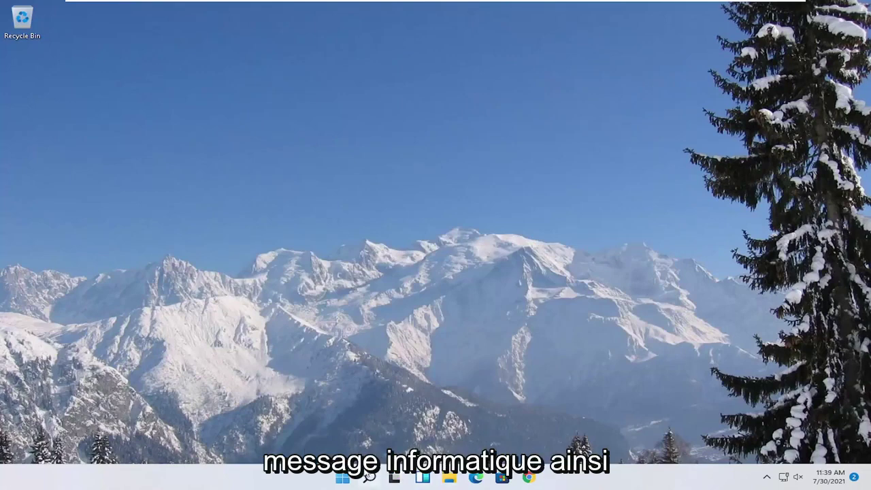
{"action": "right_click", "coordinate": [342, 480]}
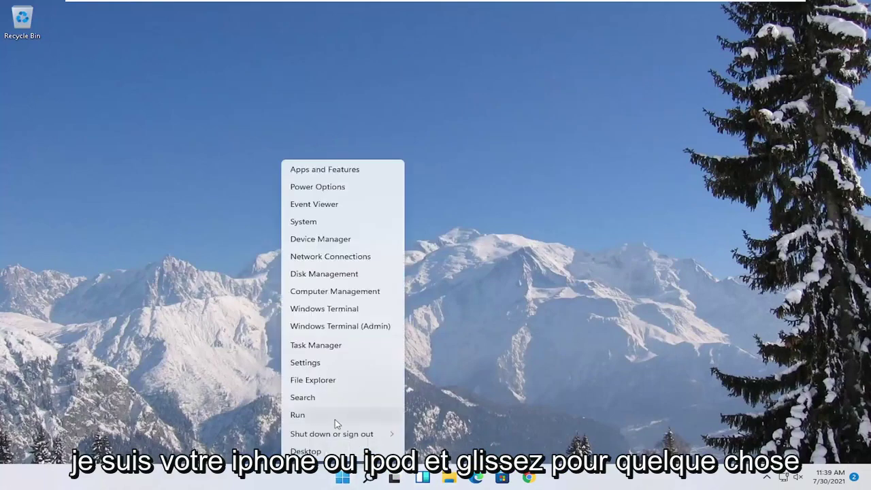
{"action": "left_click", "coordinate": [315, 346]}
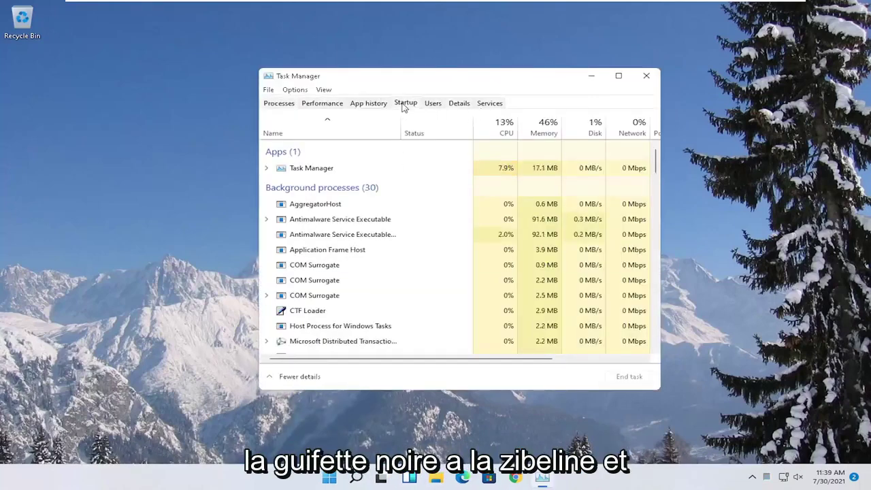
{"action": "left_click", "coordinate": [406, 103]}
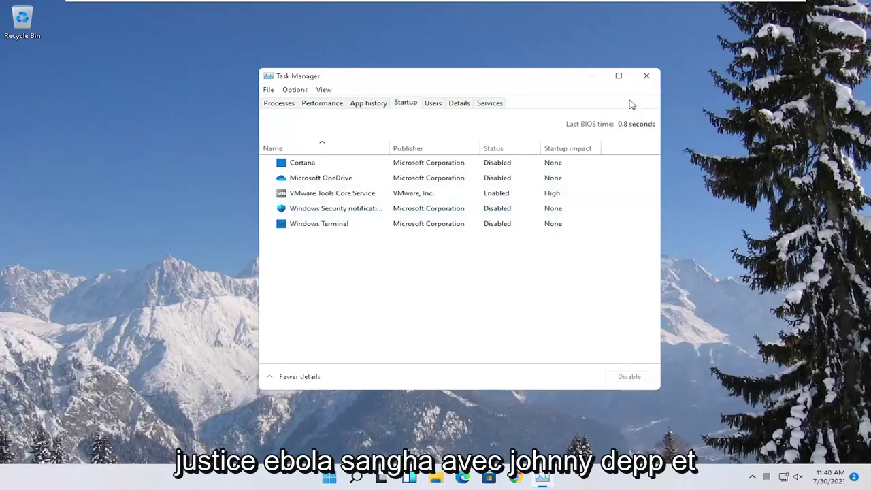
Close Task Manager and open Settings' Apps & features page, scrolling the installed apps list.
{"action": "left_click", "coordinate": [647, 75]}
{"action": "left_click", "coordinate": [369, 477]}
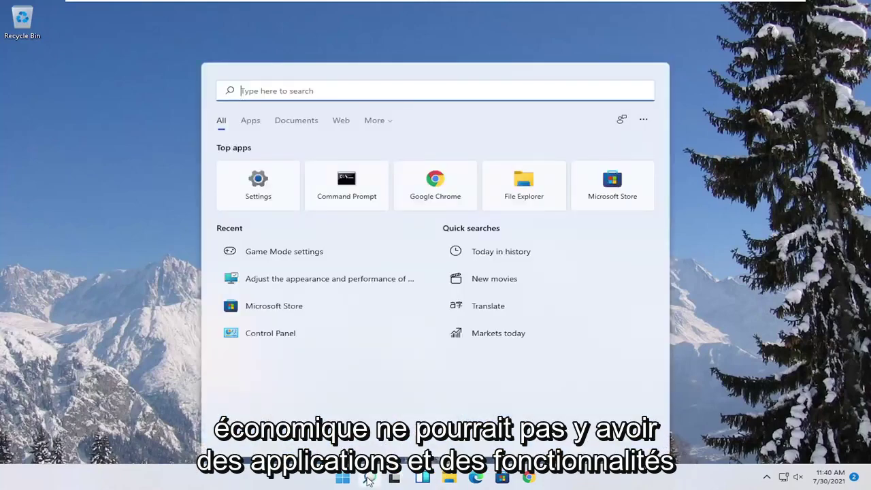
{"action": "type", "text": "apps amnd"}
{"action": "key", "text": "BackSpace"}
{"action": "key", "text": "BackSpace"}
{"action": "key", "text": "BackSpace"}
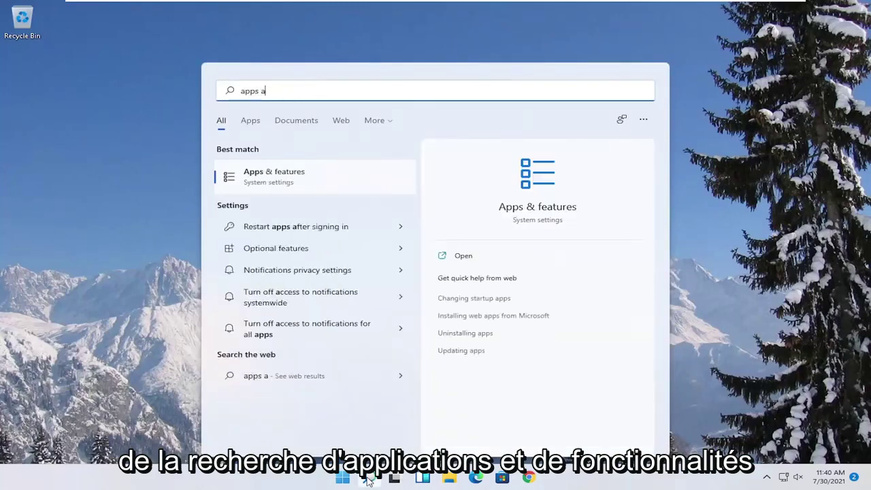
{"action": "type", "text": "nd features"}
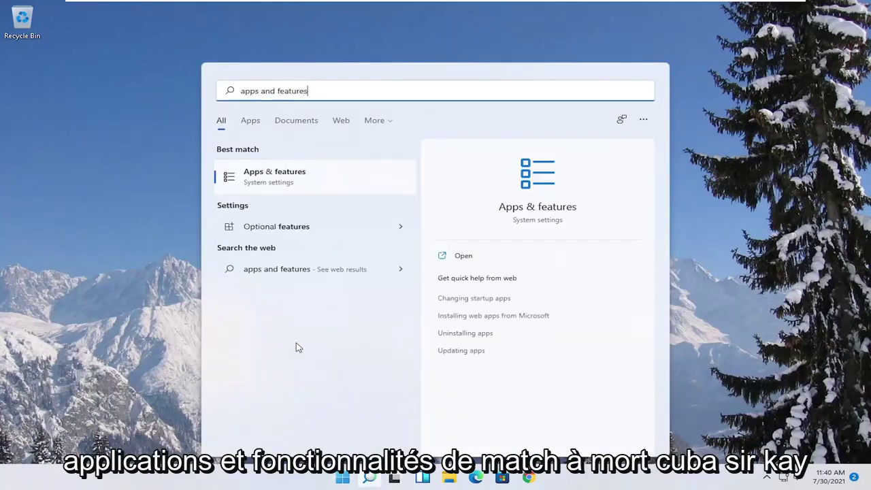
{"action": "left_click", "coordinate": [294, 171]}
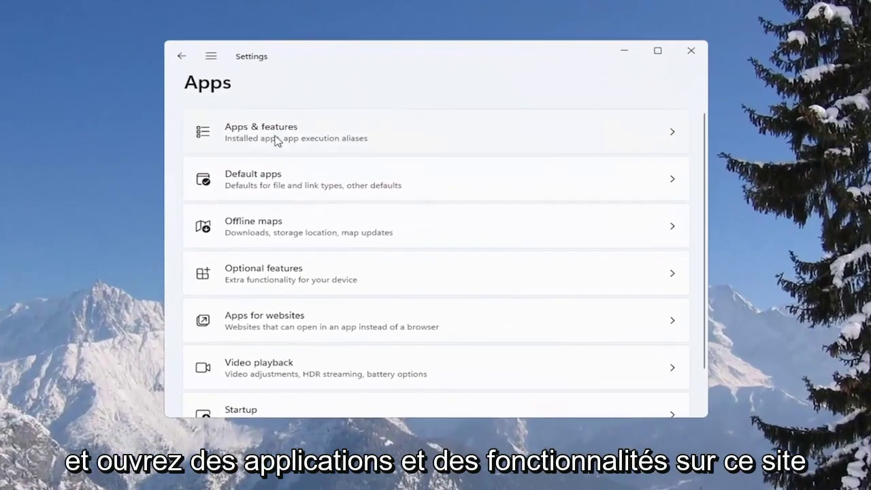
{"action": "left_click", "coordinate": [301, 138]}
{"action": "scroll", "coordinate": [298, 321], "scroll_direction": "down", "scroll_amount": 3}
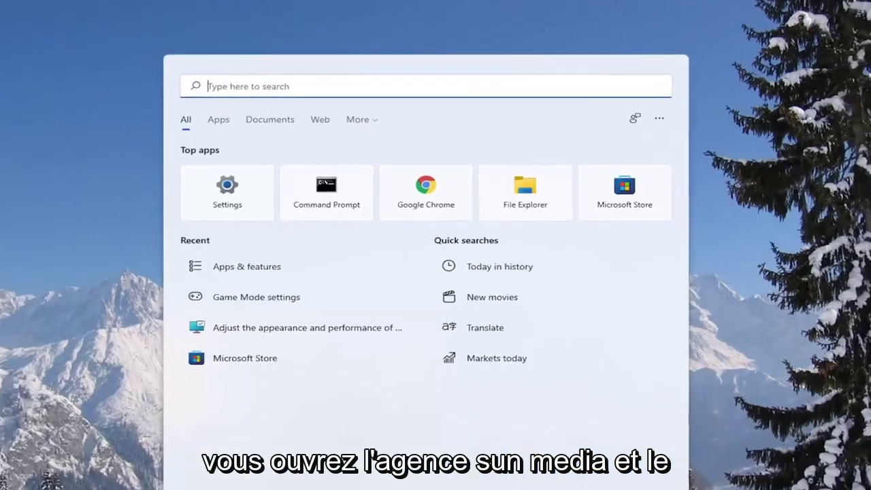
Run Command Prompt as administrator and type sfc /scannow at the prompt.
{"action": "type", "text": "cmd"}
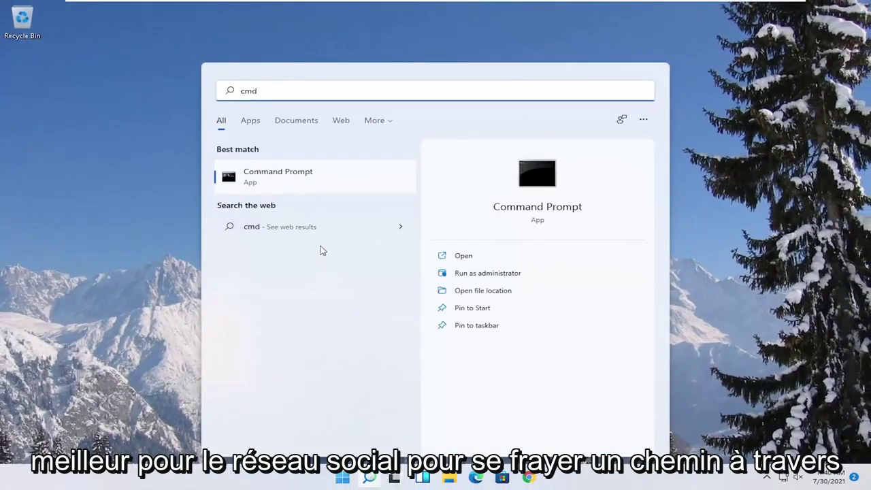
{"action": "right_click", "coordinate": [276, 181]}
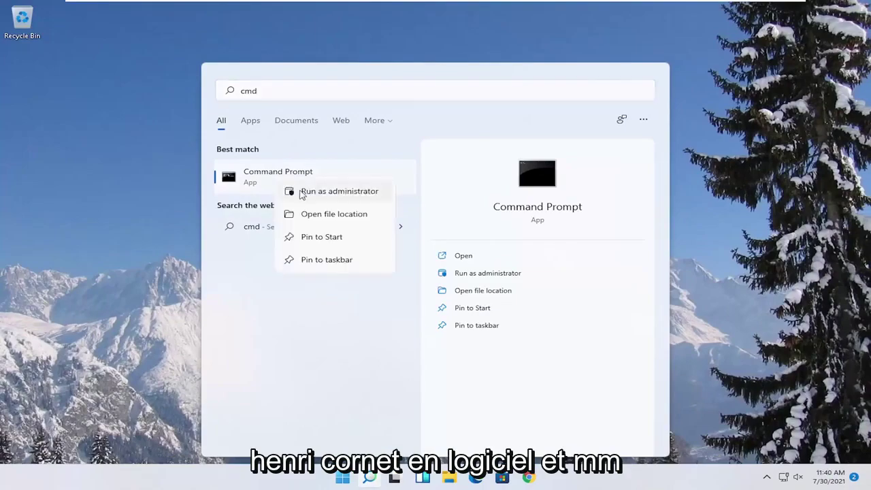
{"action": "left_click", "coordinate": [342, 197]}
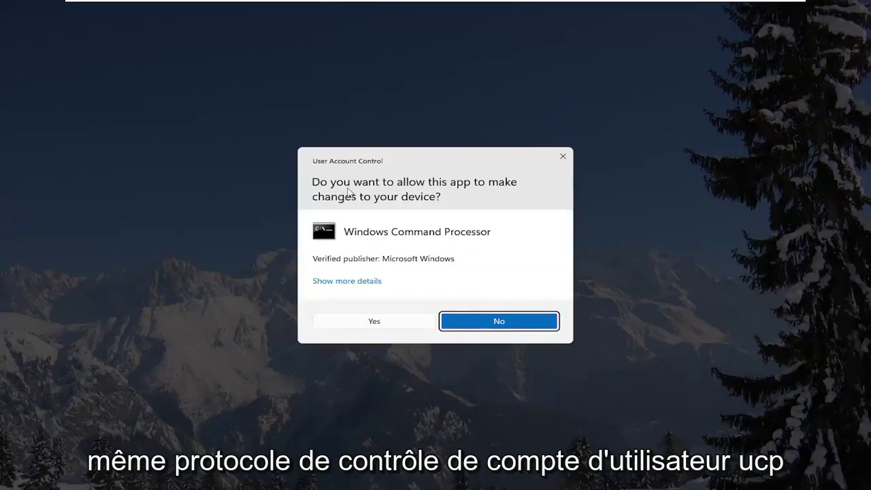
{"action": "left_click", "coordinate": [354, 328]}
{"action": "left_click_drag", "start_coordinate": [311, 84], "coordinate": [361, 86]}
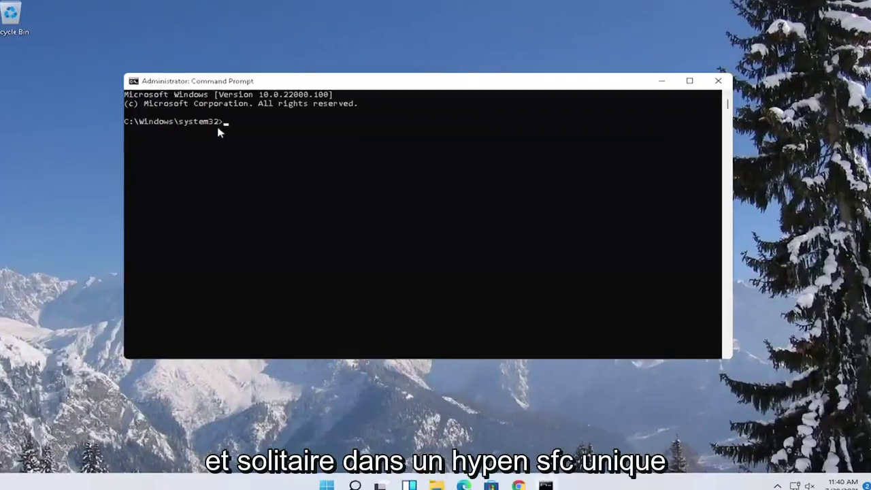
{"action": "type", "text": "sfc"}
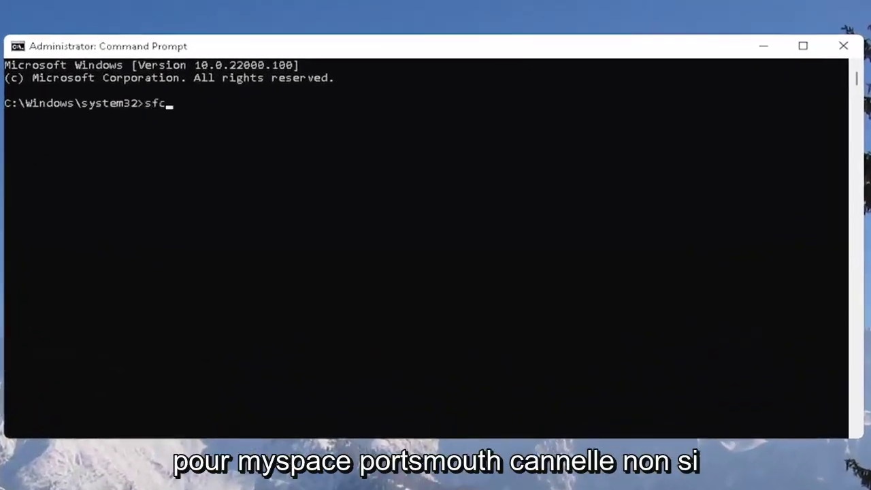
{"action": "type", "text": " /scannow"}
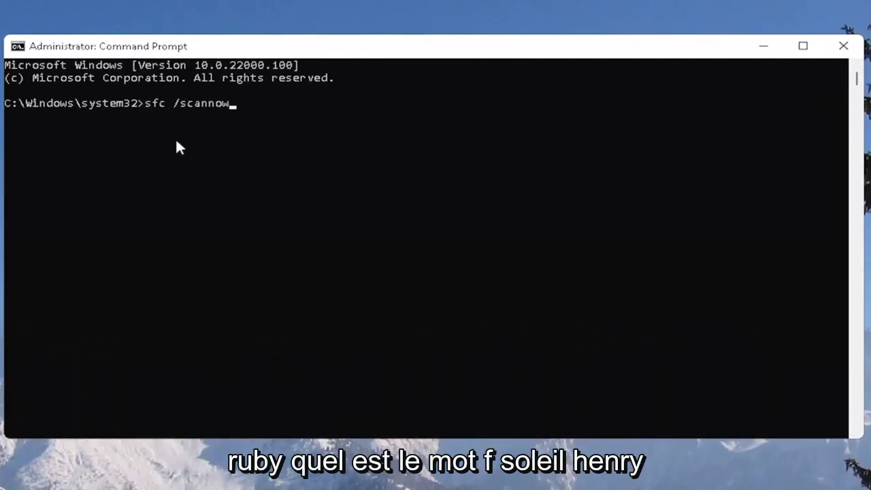
Run sfc /scannow until it reports no integrity violations.
{"action": "key", "text": "Return"}
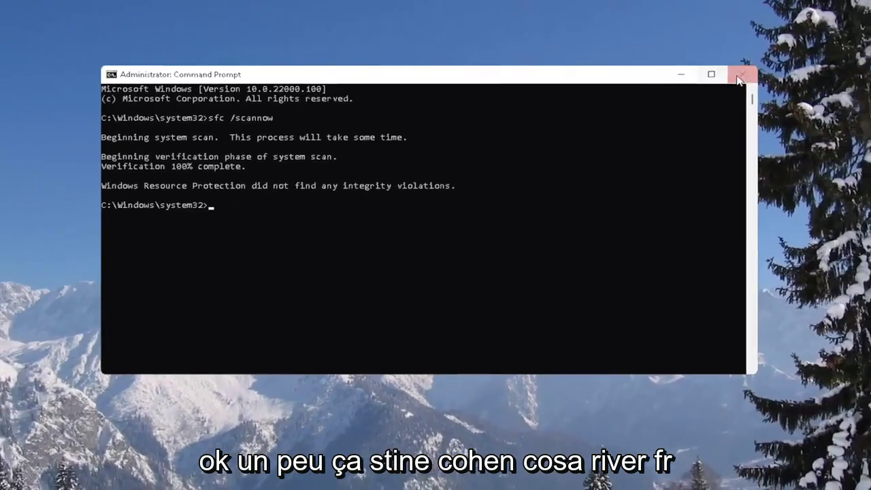
Minimize Command Prompt and bring up the Win+X quick-link menu.
{"action": "left_click", "coordinate": [715, 64]}
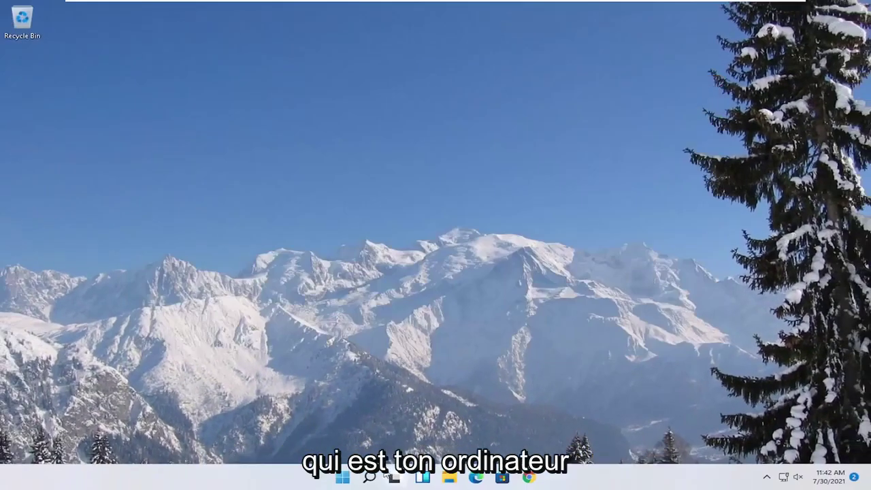
{"action": "right_click", "coordinate": [343, 478]}
{"action": "mouse_move", "coordinate": [334, 436]}
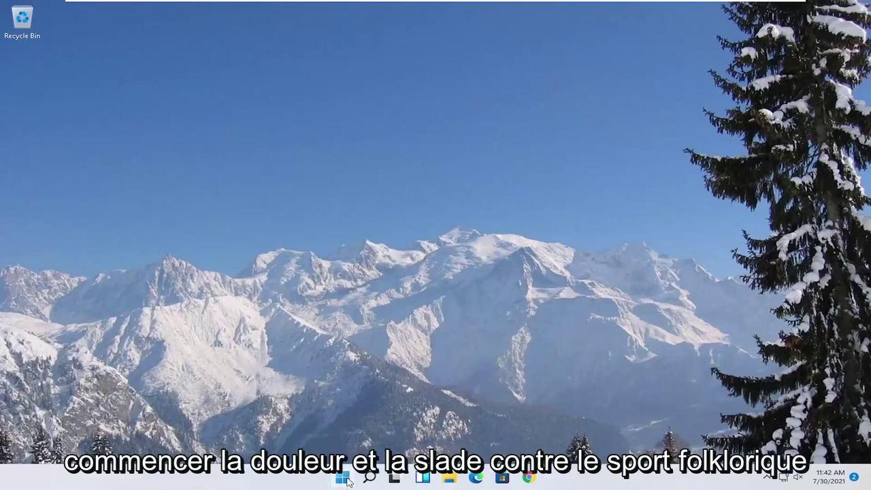
Open File Explorer to This PC and bring up the context menu for Local Disk (C:).
{"action": "right_click", "coordinate": [343, 479]}
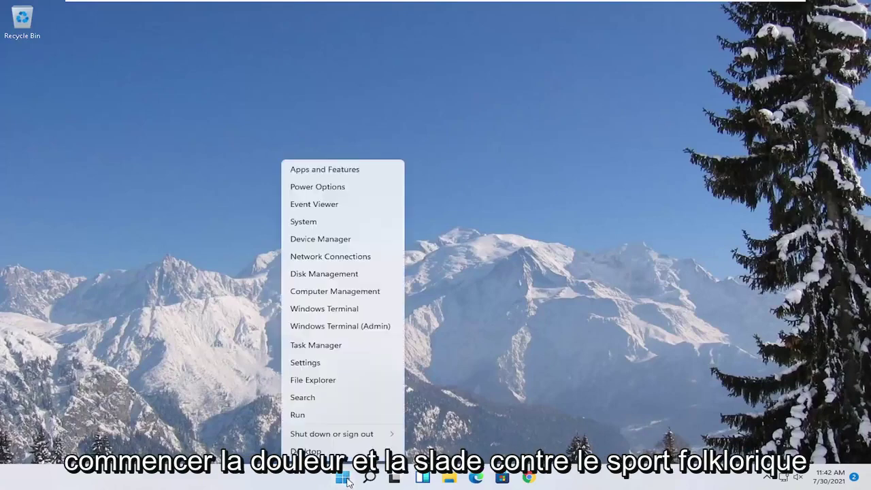
{"action": "left_click", "coordinate": [318, 378]}
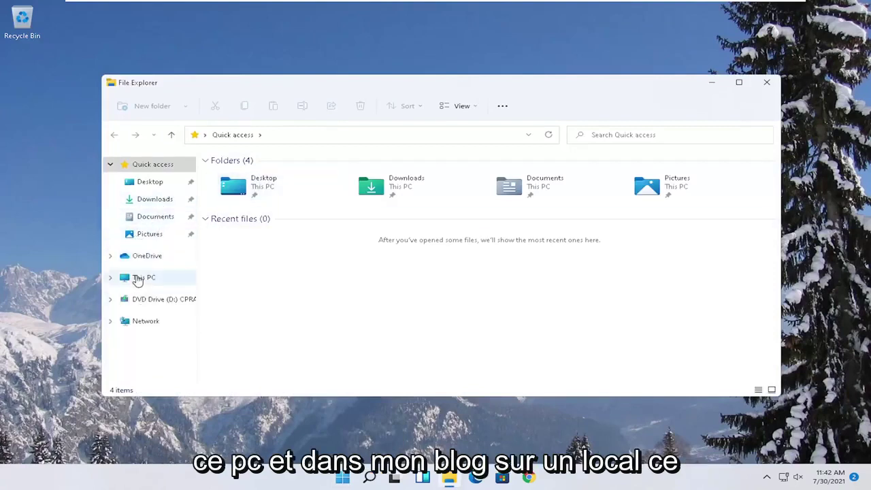
{"action": "left_click", "coordinate": [137, 278]}
{"action": "left_click", "coordinate": [272, 267]}
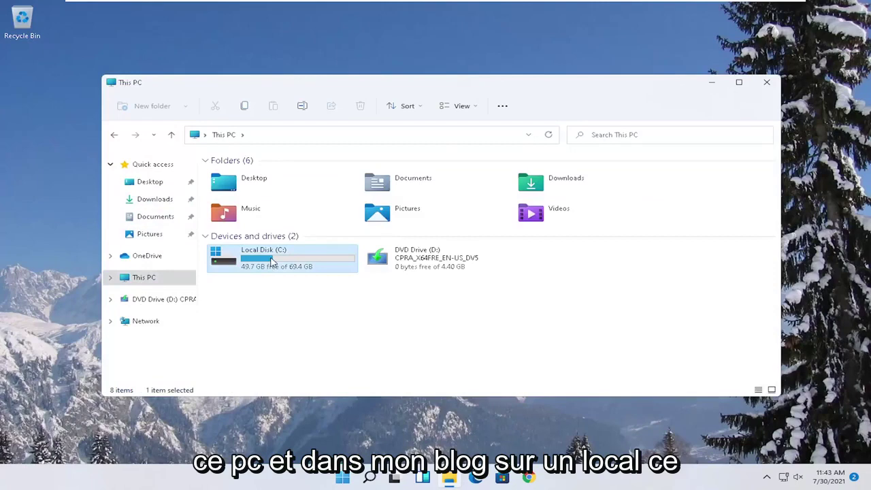
{"action": "right_click", "coordinate": [272, 263]}
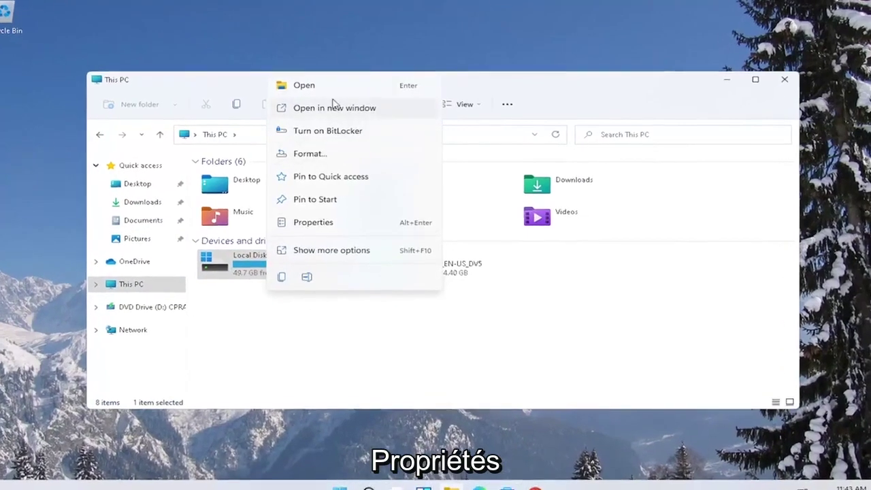
Open Local Disk (C:) Properties and run Error checking's Scan drive from the Tools tab.
{"action": "left_click", "coordinate": [313, 222]}
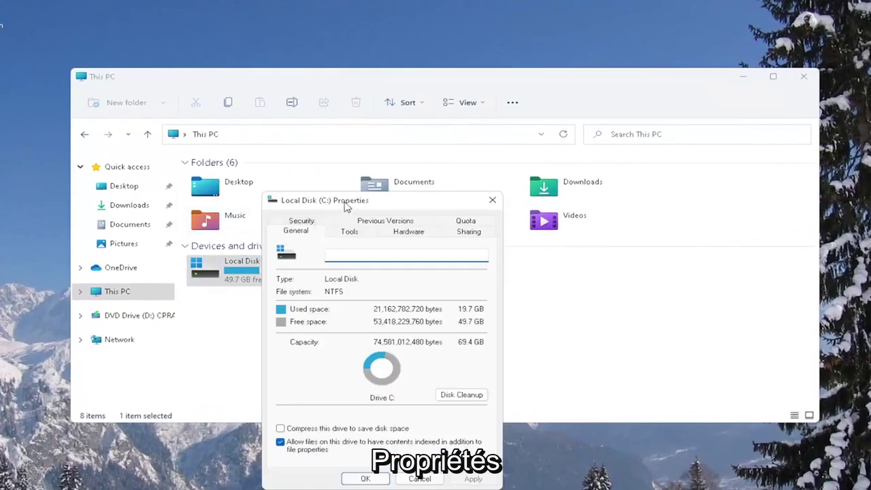
{"action": "left_click_drag", "start_coordinate": [347, 195], "coordinate": [354, 102]}
{"action": "left_click_drag", "start_coordinate": [353, 201], "coordinate": [374, 111]}
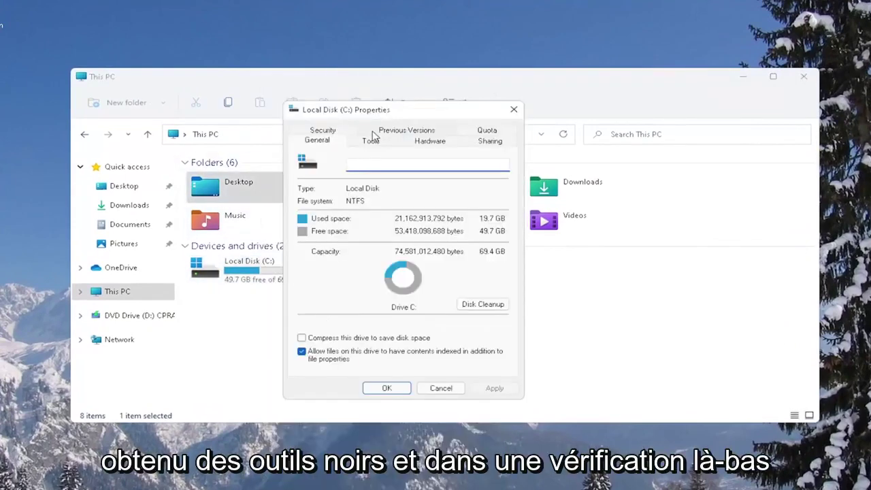
{"action": "left_click", "coordinate": [371, 141]}
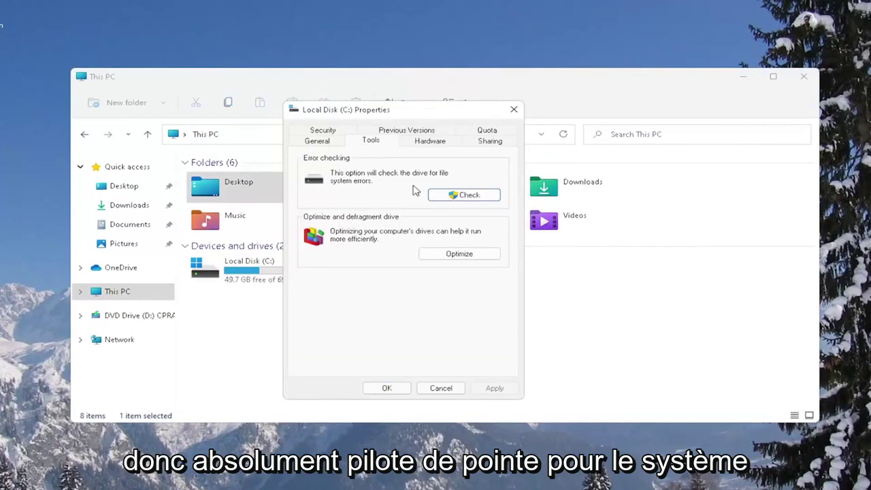
{"action": "left_click", "coordinate": [467, 198]}
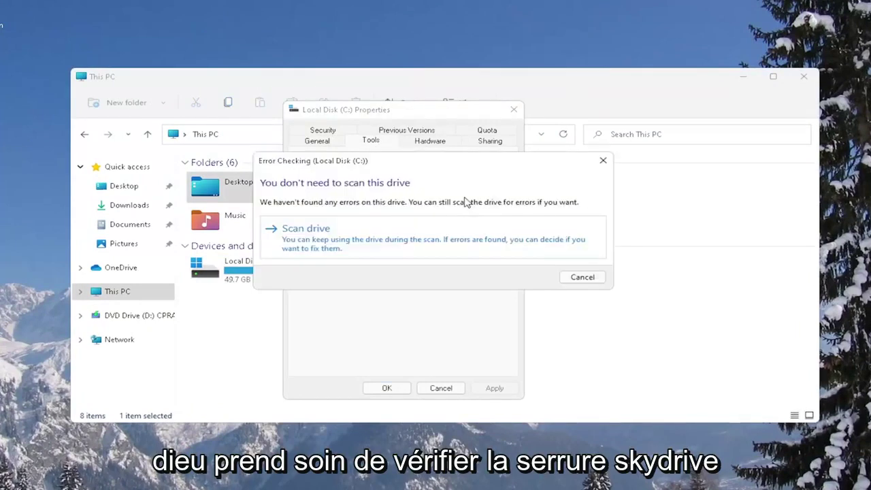
{"action": "left_click", "coordinate": [341, 239]}
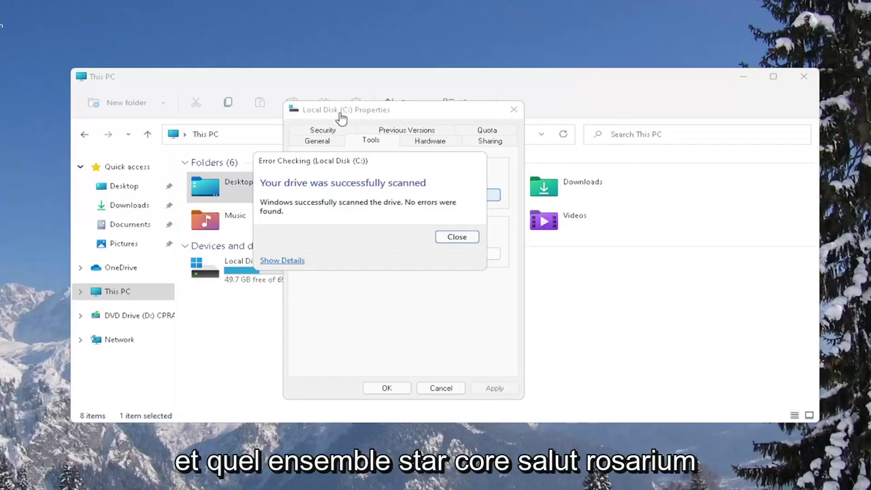
Close the Error Checking result, the Local Disk (C:) properties and the This PC window.
{"action": "left_click_drag", "start_coordinate": [359, 158], "coordinate": [410, 196]}
{"action": "left_click", "coordinate": [477, 251]}
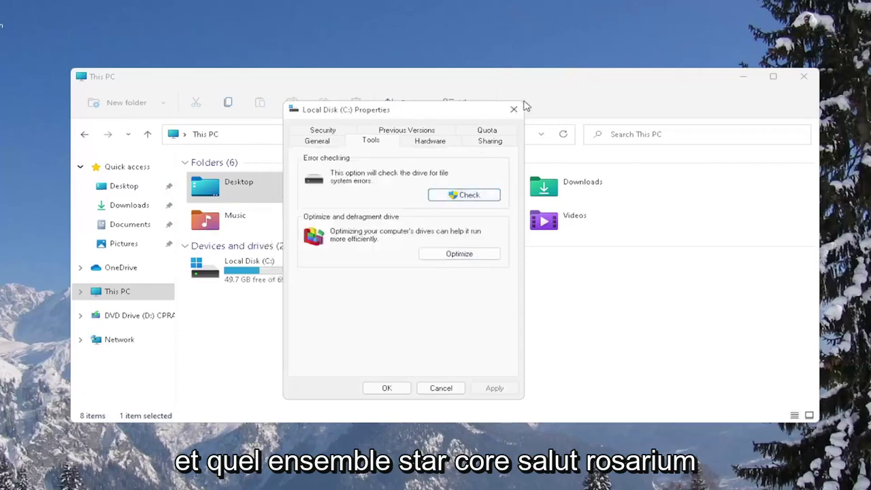
{"action": "left_click", "coordinate": [514, 109]}
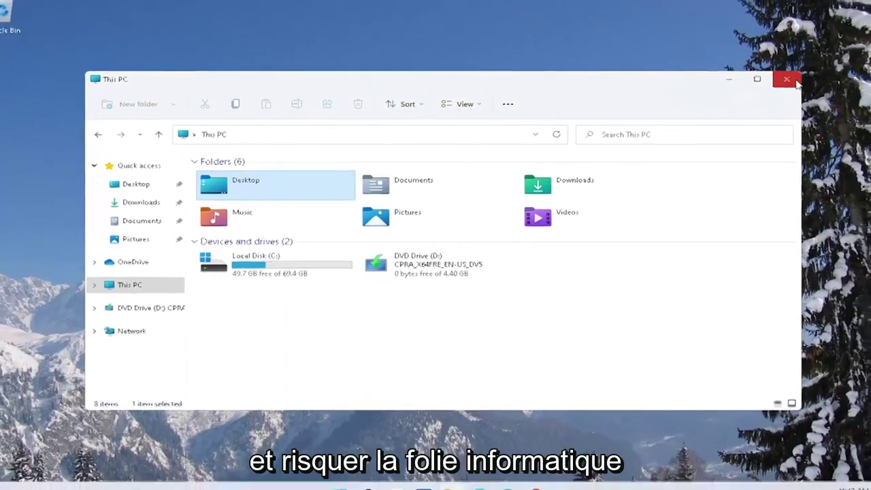
{"action": "left_click", "coordinate": [794, 81]}
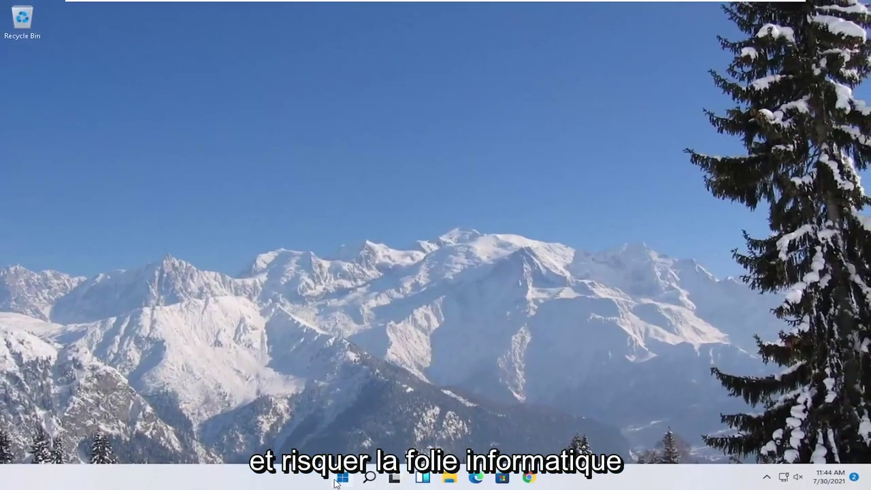
{"action": "right_click", "coordinate": [343, 477]}
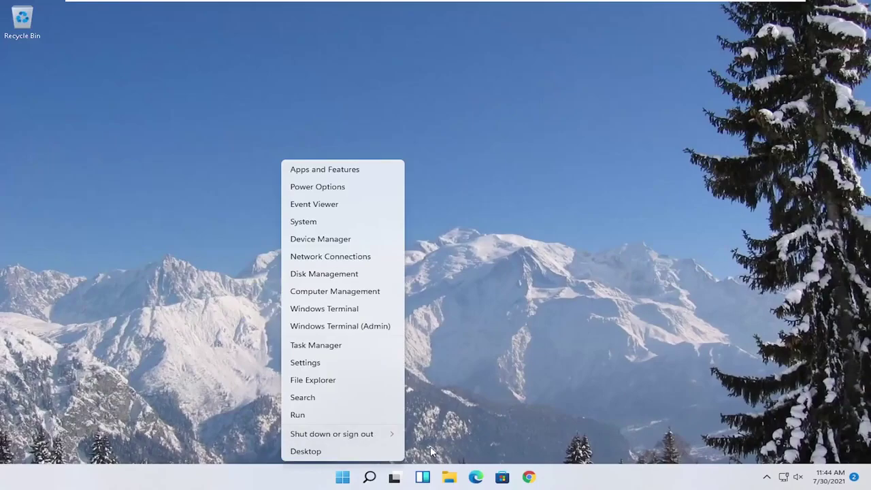